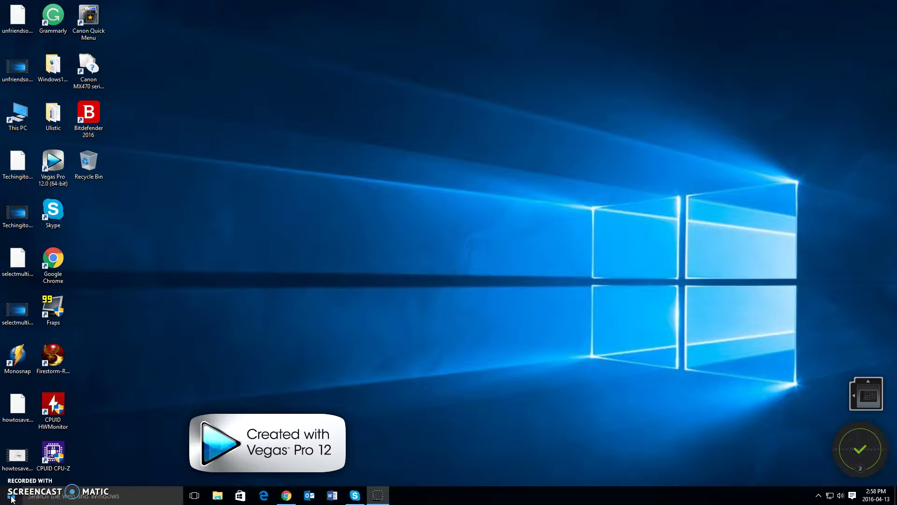
Step: Launch Settings from the Start menu and enter the System category
{"action": "left_click", "coordinate": [12, 498]}
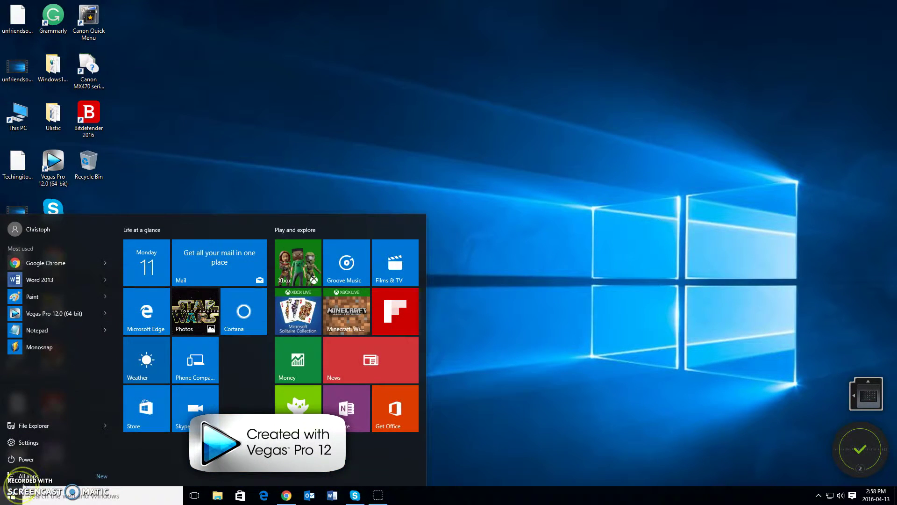
{"action": "left_click", "coordinate": [37, 448]}
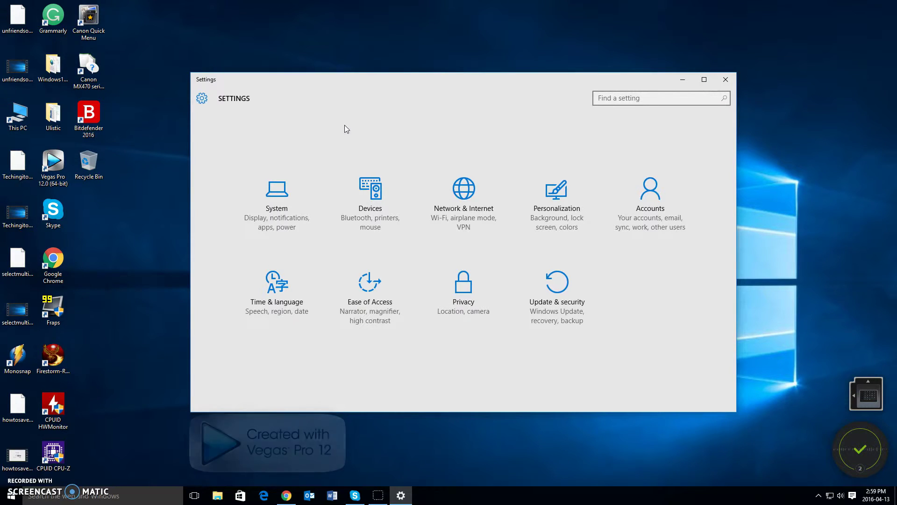
{"action": "left_click", "coordinate": [287, 199]}
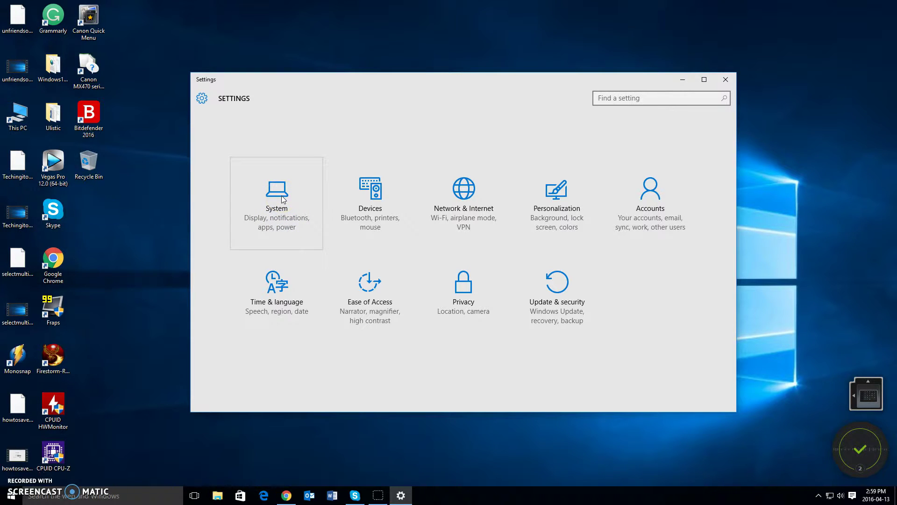
{"action": "left_click", "coordinate": [283, 199]}
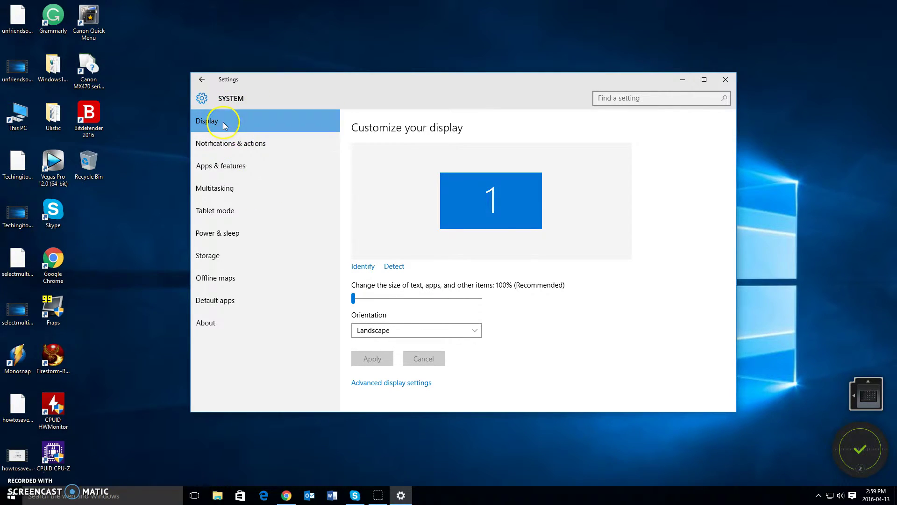
Step: On the Display page, raise text, app and item scaling from 100% to 150%
{"action": "left_click", "coordinate": [222, 165]}
{"action": "left_click", "coordinate": [229, 120]}
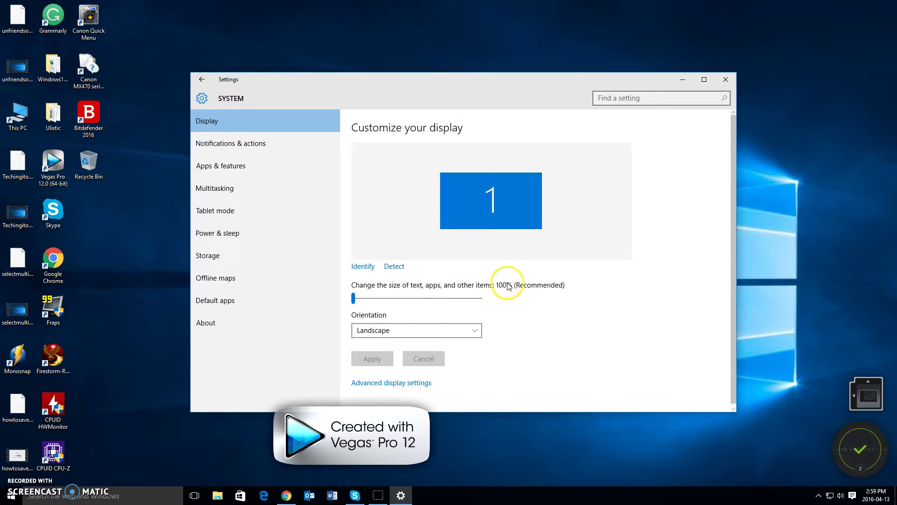
{"action": "left_click", "coordinate": [354, 299]}
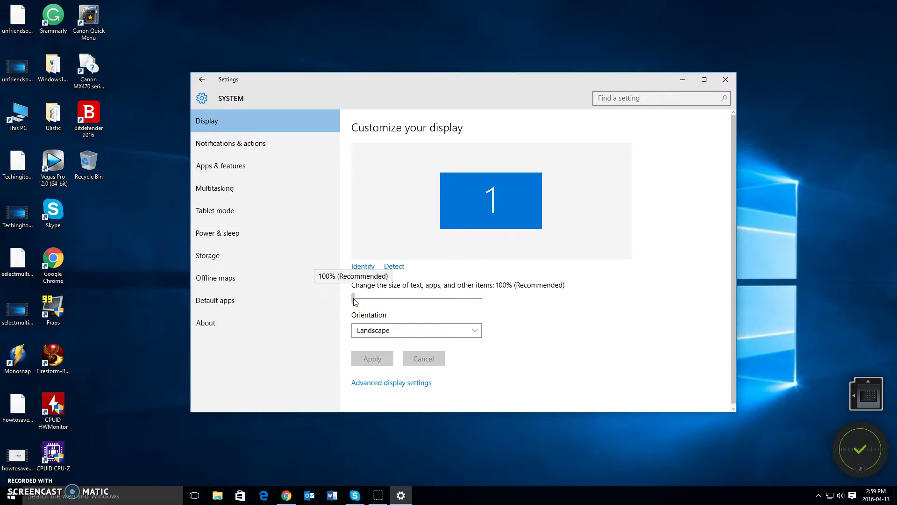
{"action": "mouse_move", "coordinate": [354, 299]}
{"action": "left_mouse_down"}
{"action": "mouse_move", "coordinate": [470, 299]}
{"action": "mouse_move", "coordinate": [421, 302]}
{"action": "left_mouse_up"}
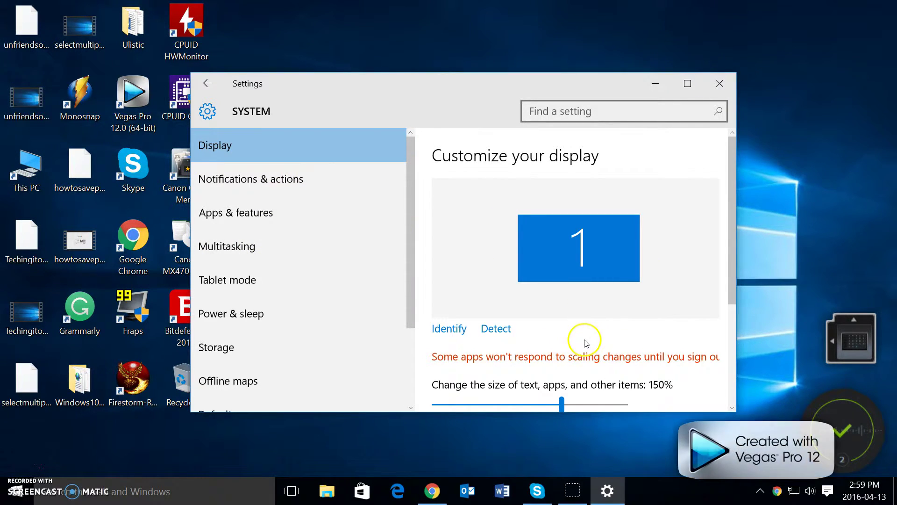
{"action": "scroll", "coordinate": [587, 323], "scroll_direction": "down", "scroll_amount": 2}
{"action": "scroll", "coordinate": [588, 325], "scroll_direction": "down", "scroll_amount": 1}
{"action": "scroll", "coordinate": [585, 314], "scroll_direction": "down", "scroll_amount": 1}
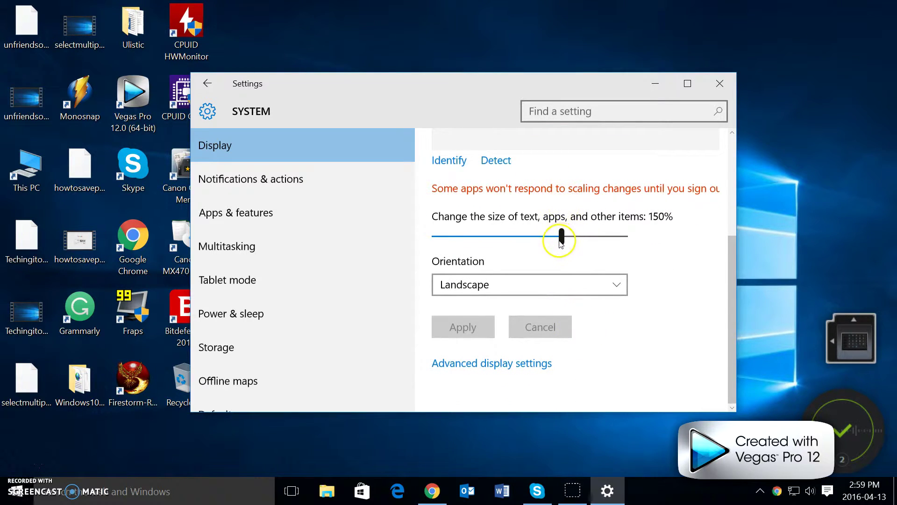
{"action": "left_click_drag", "start_coordinate": [561, 242], "coordinate": [434, 233]}
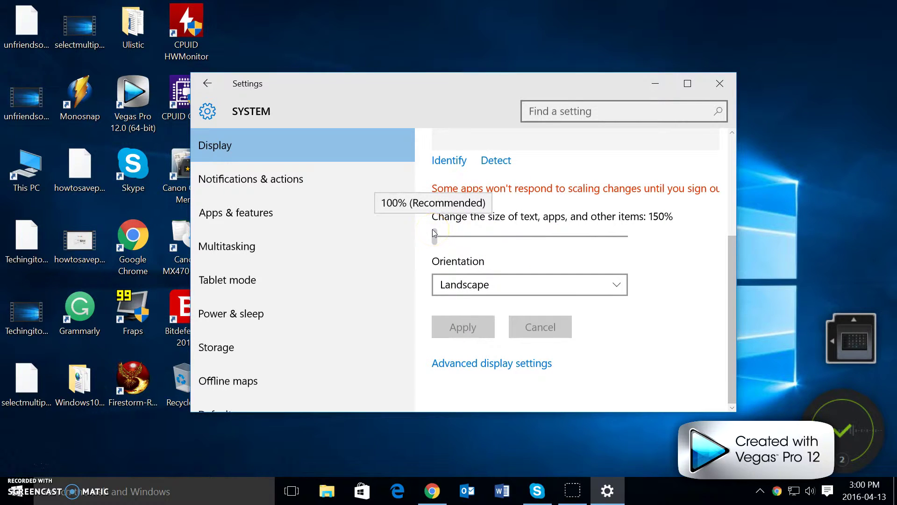
{"action": "left_click_drag", "start_coordinate": [433, 232], "coordinate": [433, 232]}
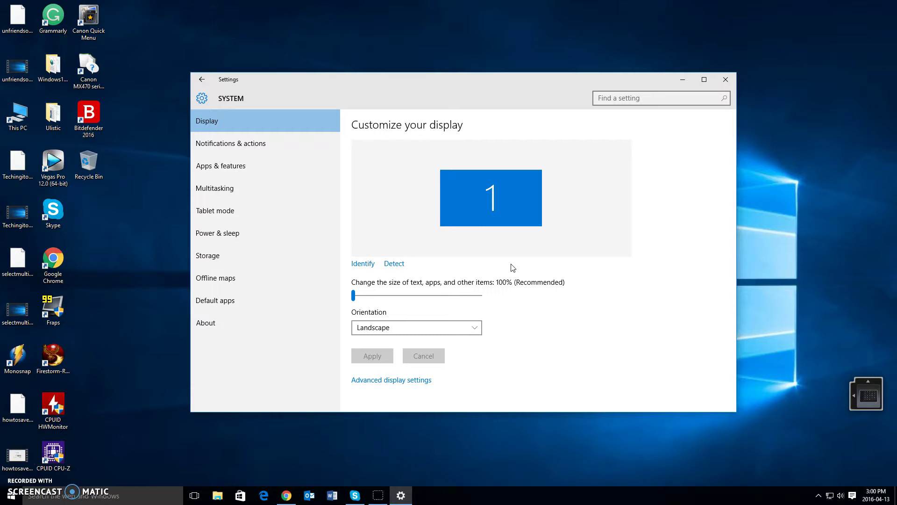
{"action": "left_click", "coordinate": [610, 294]}
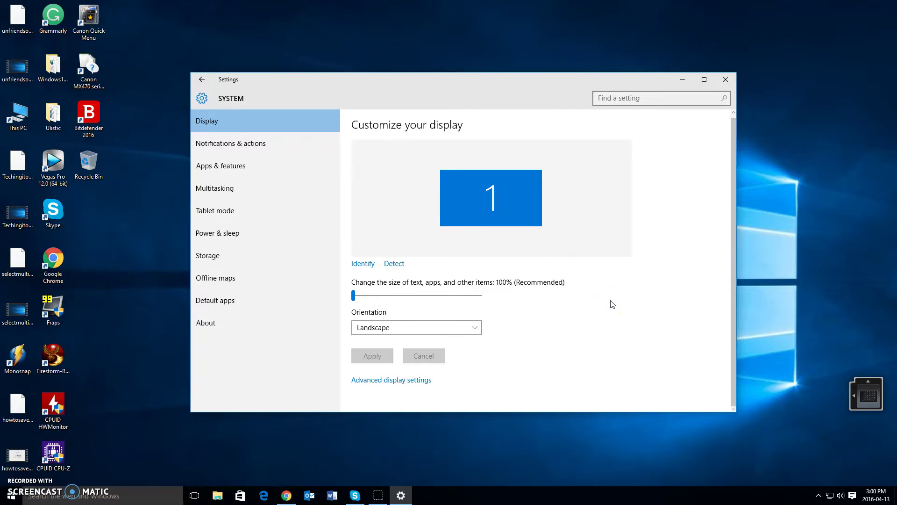
Step: Go through Advanced display settings to 'Advanced sizing of text and other items' in Control Panel
{"action": "left_click", "coordinate": [612, 304]}
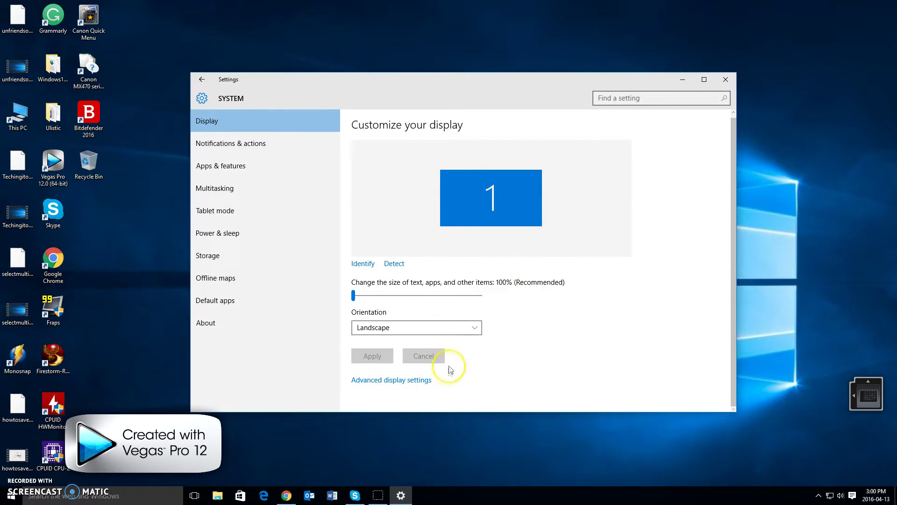
{"action": "left_click", "coordinate": [404, 384]}
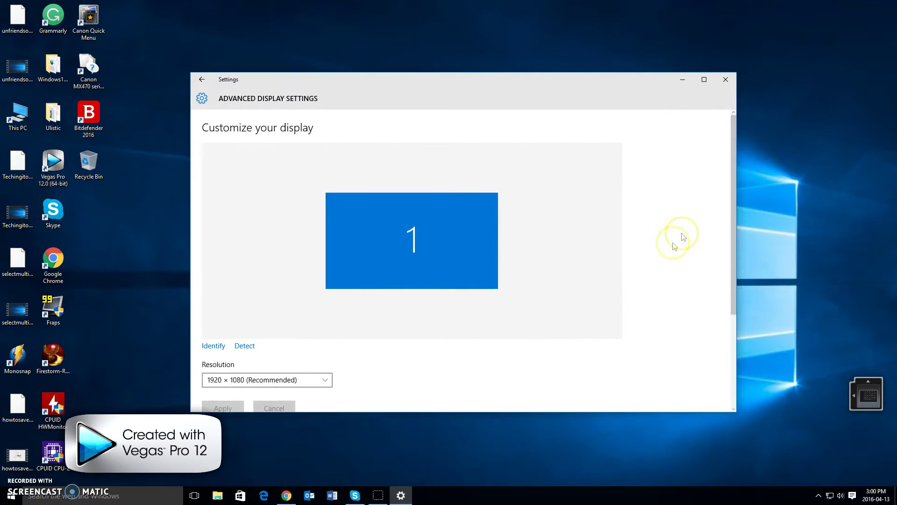
{"action": "scroll", "coordinate": [575, 294], "scroll_direction": "down", "scroll_amount": 2}
{"action": "scroll", "coordinate": [574, 295], "scroll_direction": "down", "scroll_amount": 1}
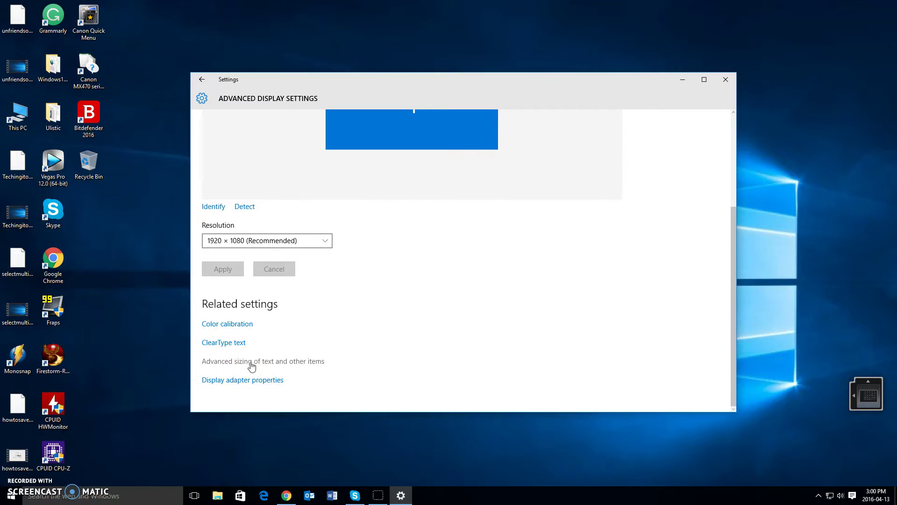
{"action": "left_click", "coordinate": [252, 361]}
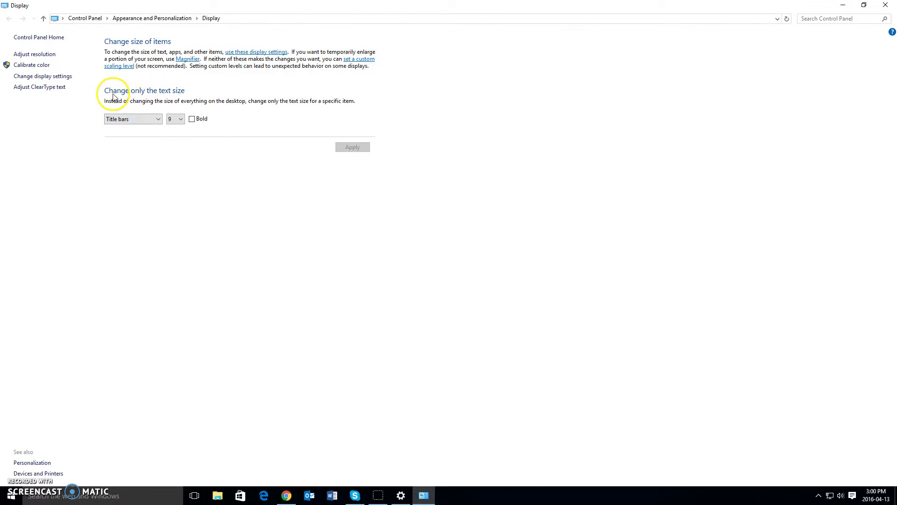
{"action": "left_click", "coordinate": [151, 120]}
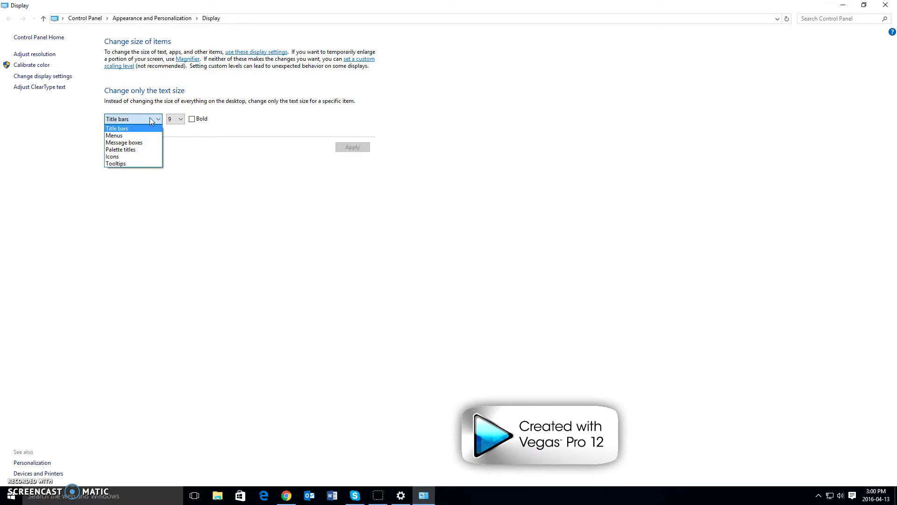
{"action": "left_click", "coordinate": [134, 135]}
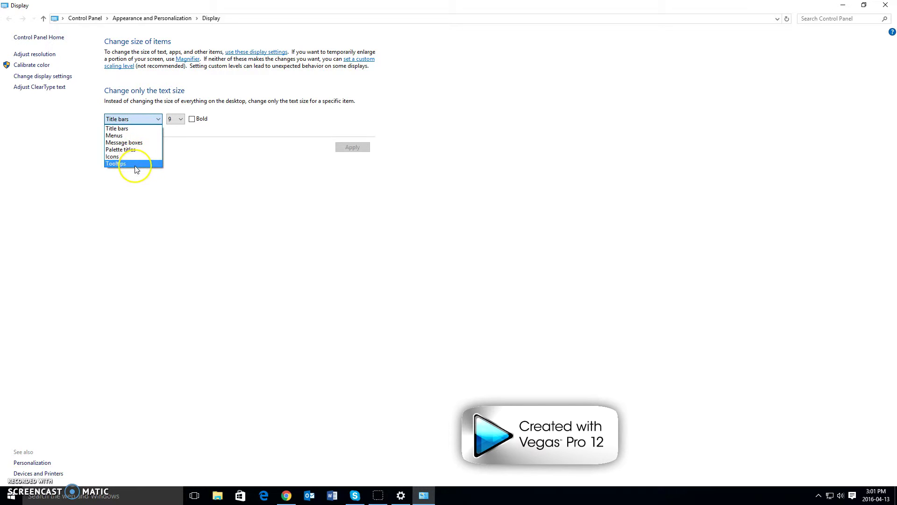
{"action": "left_click", "coordinate": [139, 131]}
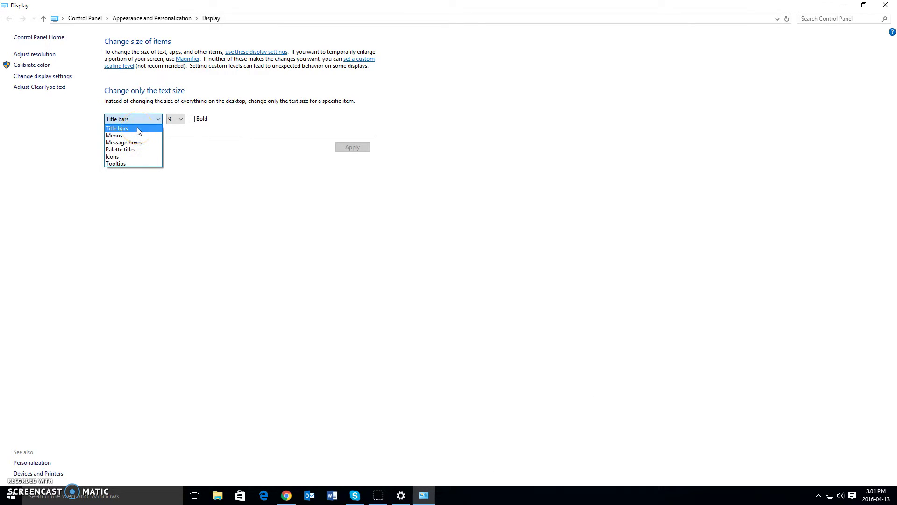
{"action": "left_click", "coordinate": [172, 121]}
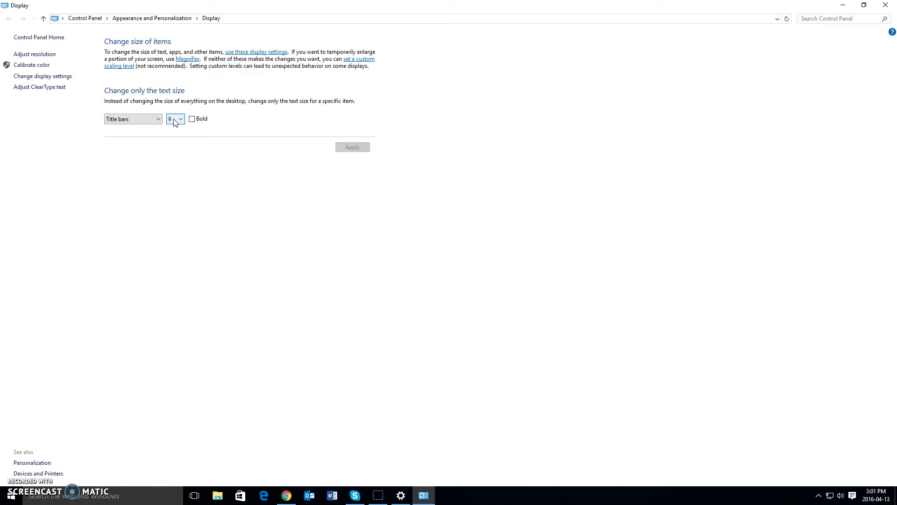
Step: Keep Title bars text at size 9 and tick Bold
{"action": "left_click", "coordinate": [174, 120]}
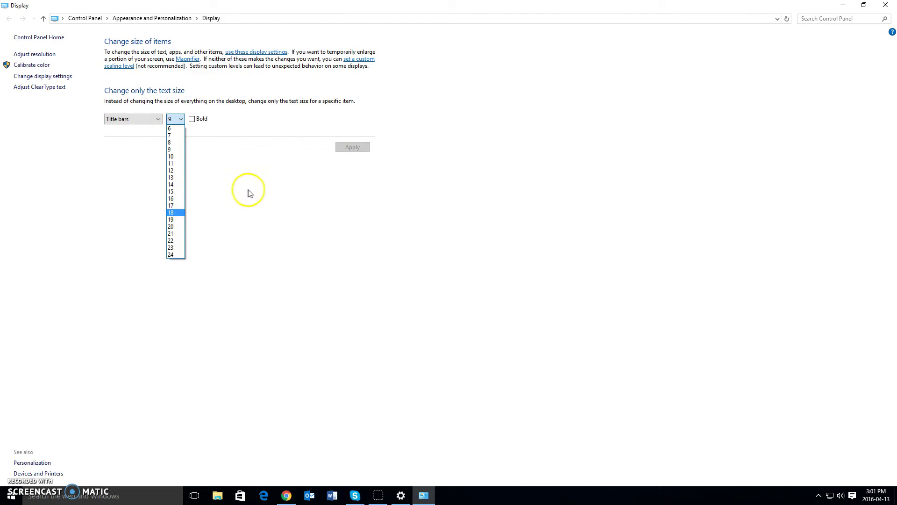
{"action": "left_click", "coordinate": [254, 205]}
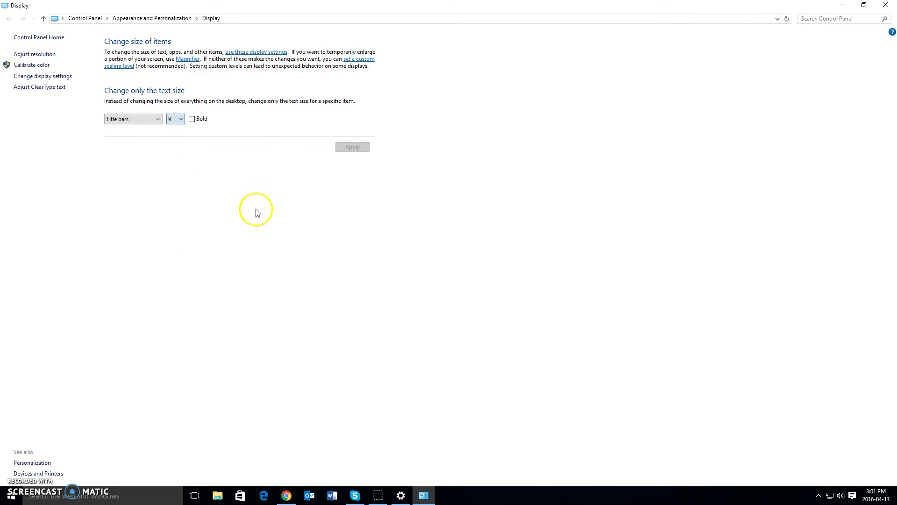
{"action": "left_click", "coordinate": [192, 119]}
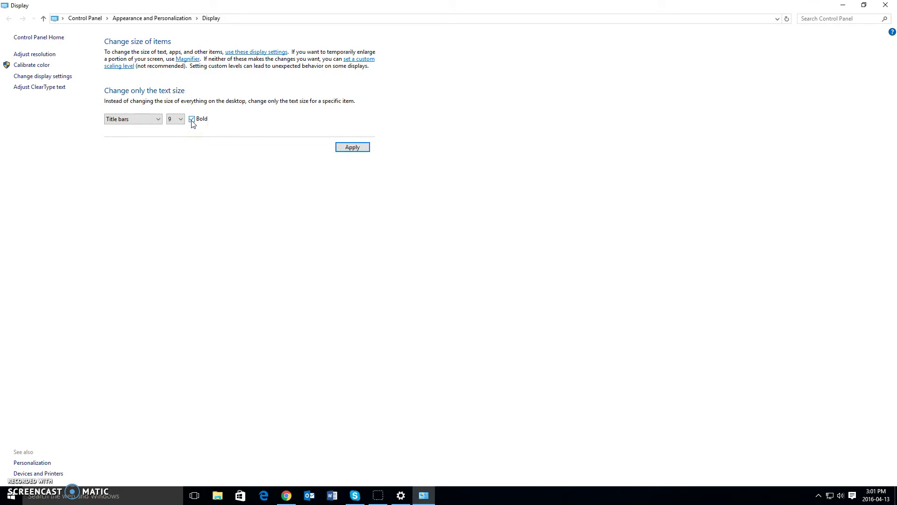